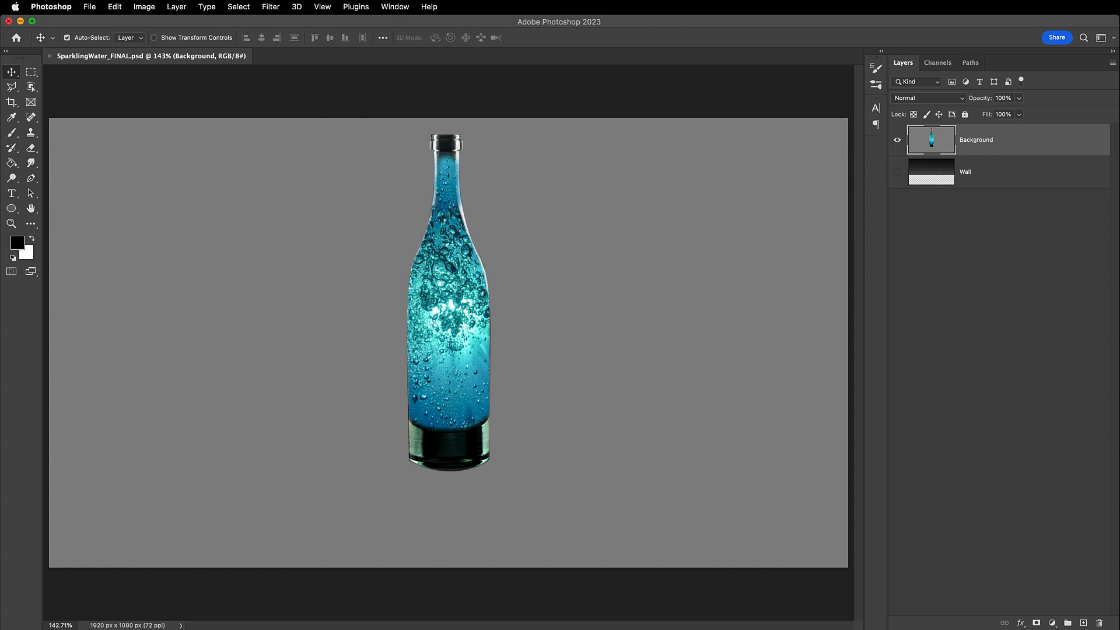
- Select the bottle with Select Subject, copy it to its own layer, and hide the Background layer
click(31, 87)
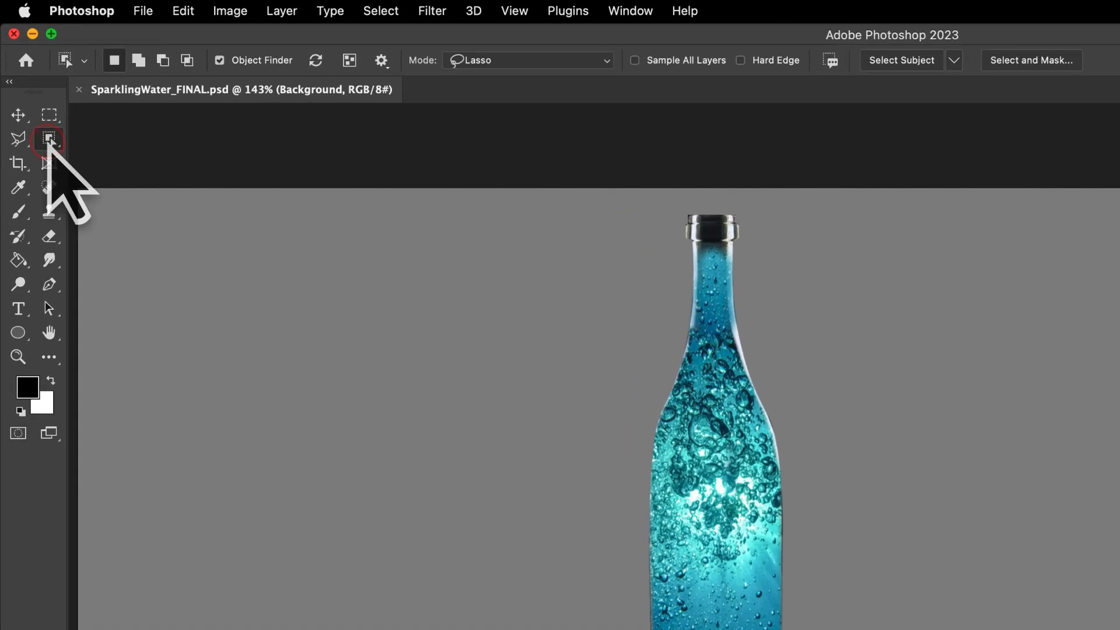
click(910, 61)
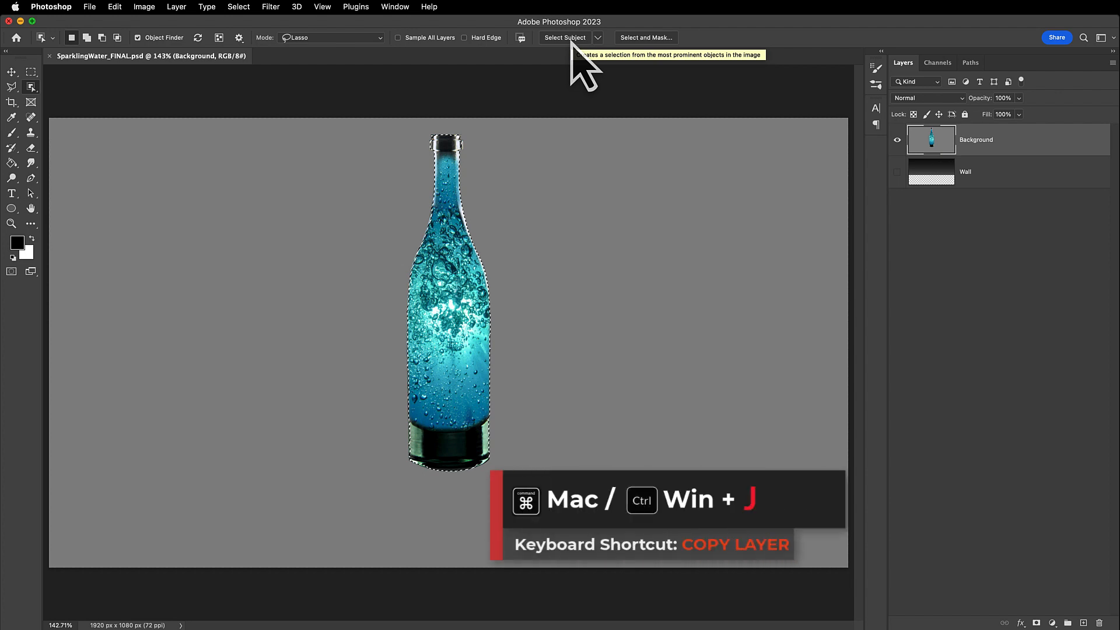
key(super+j)
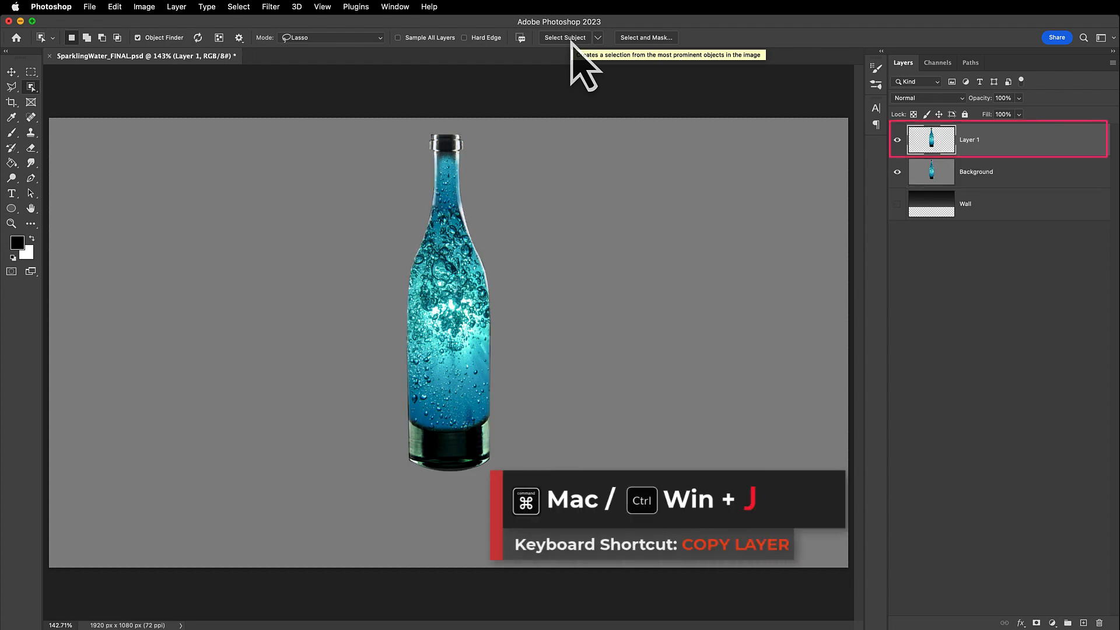
click(896, 171)
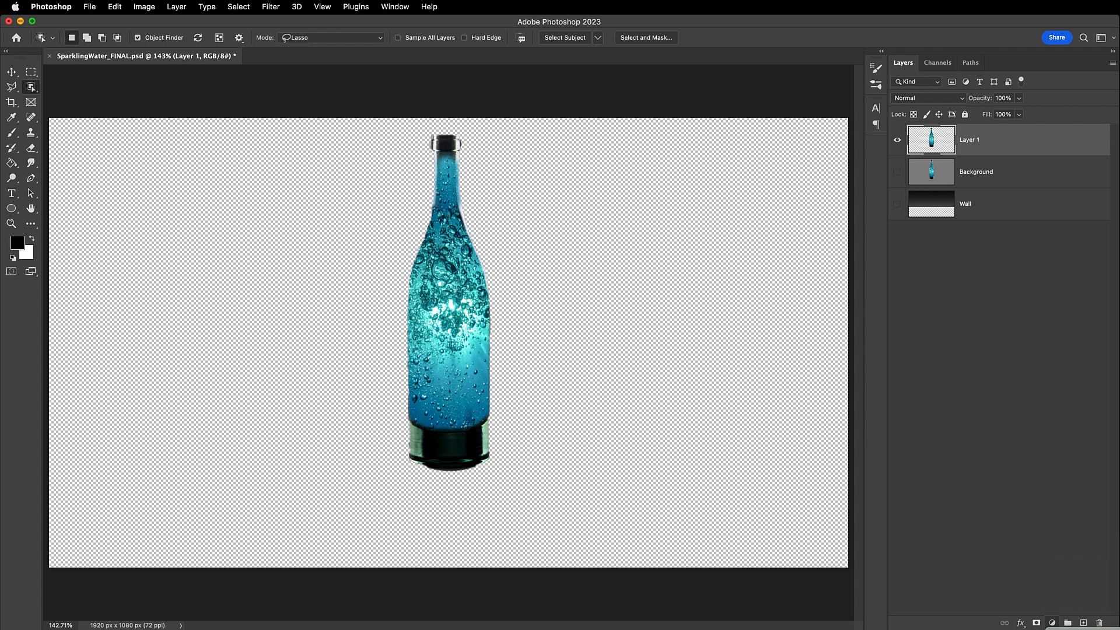
- Add a black (000000) Solid Color fill layer and place it directly beneath the cut-out bottle layer
click(1052, 622)
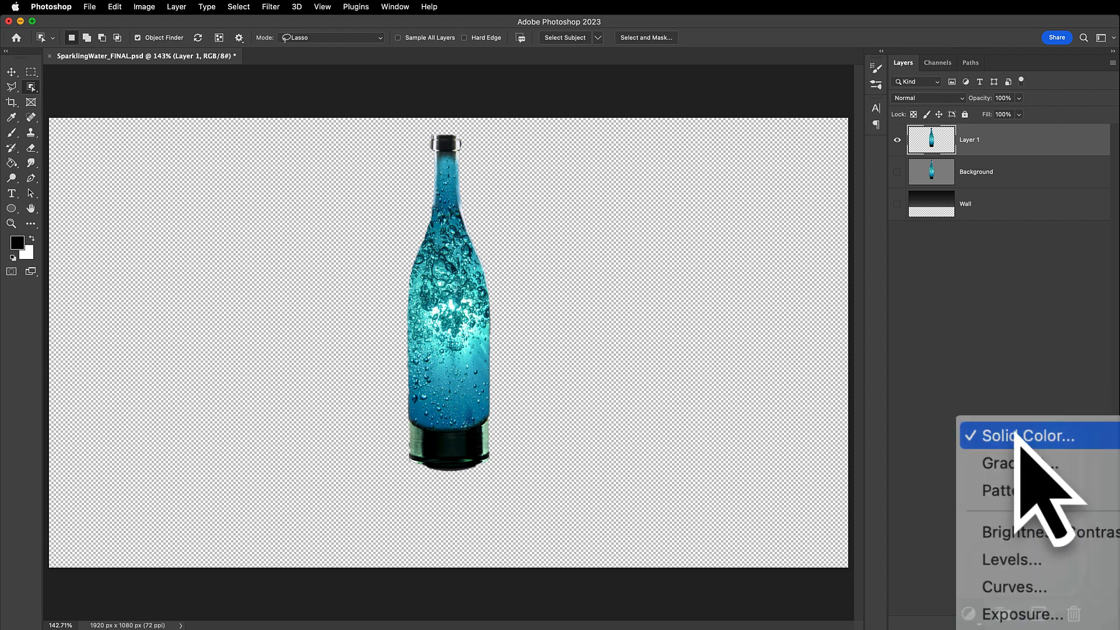
click(1017, 432)
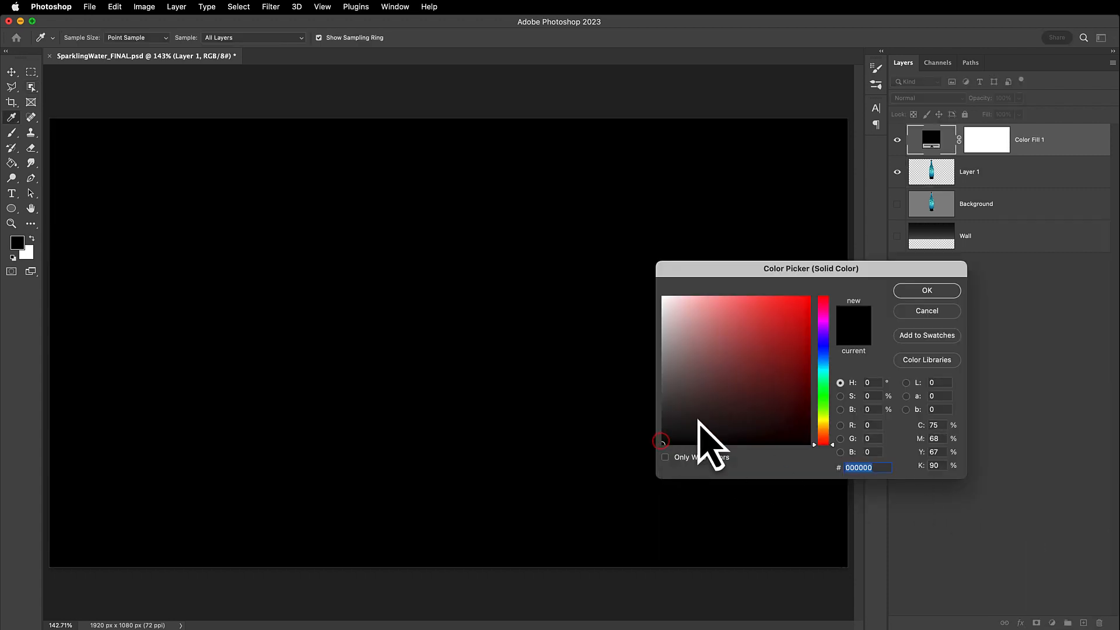
click(906, 291)
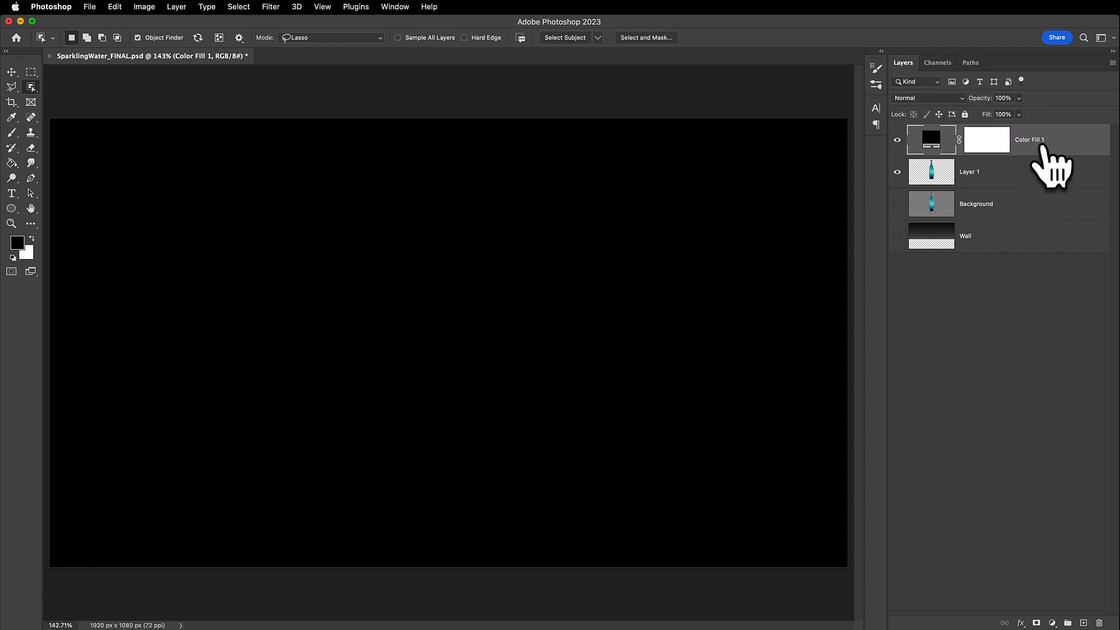
drag(1046, 145, 1035, 188)
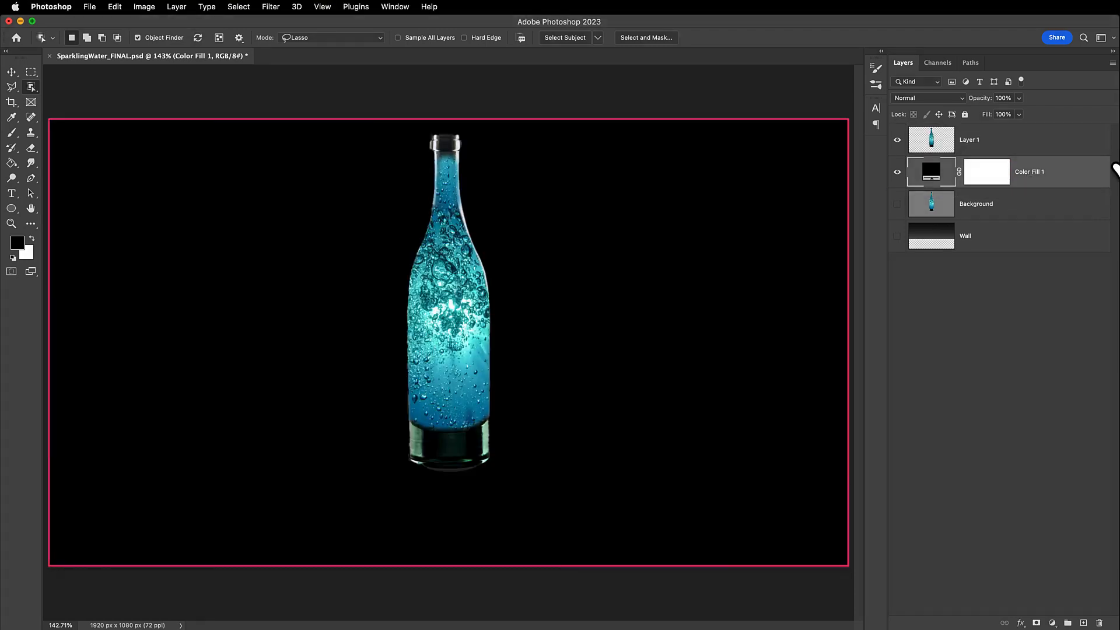
- Duplicate the cut-out bottle layer and flip the copy vertically with Free Transform
click(1001, 137)
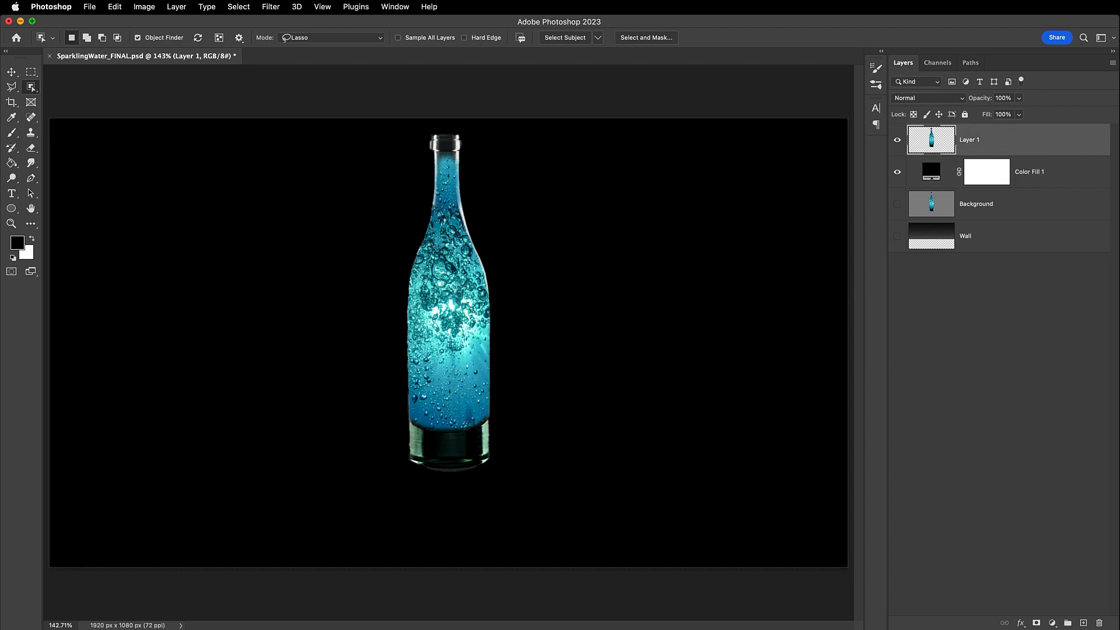
key(super+j)
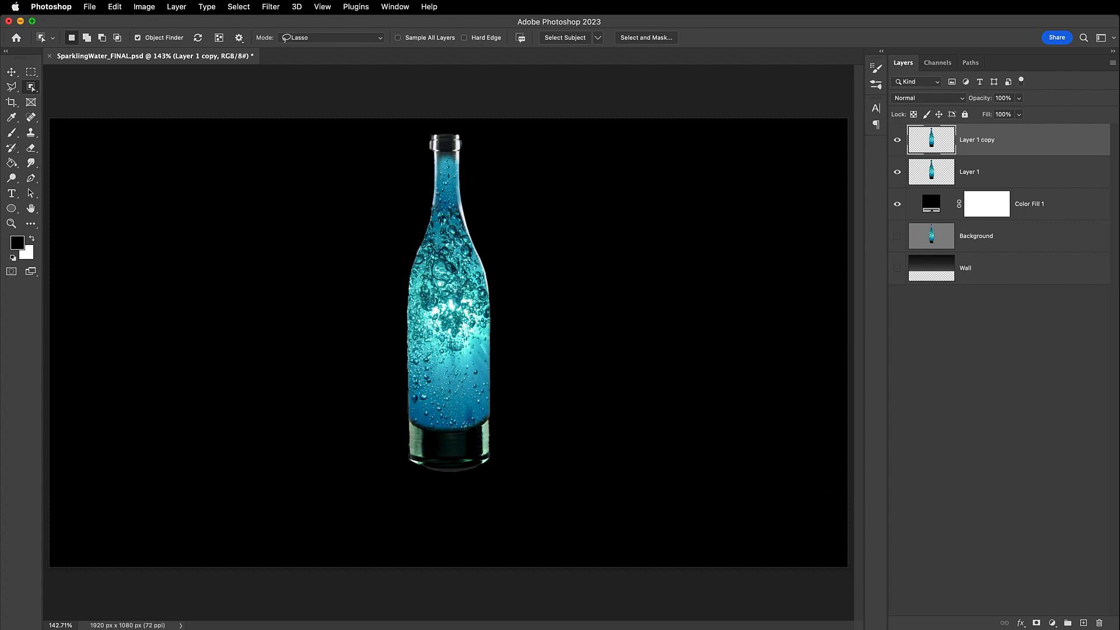
key(super+t)
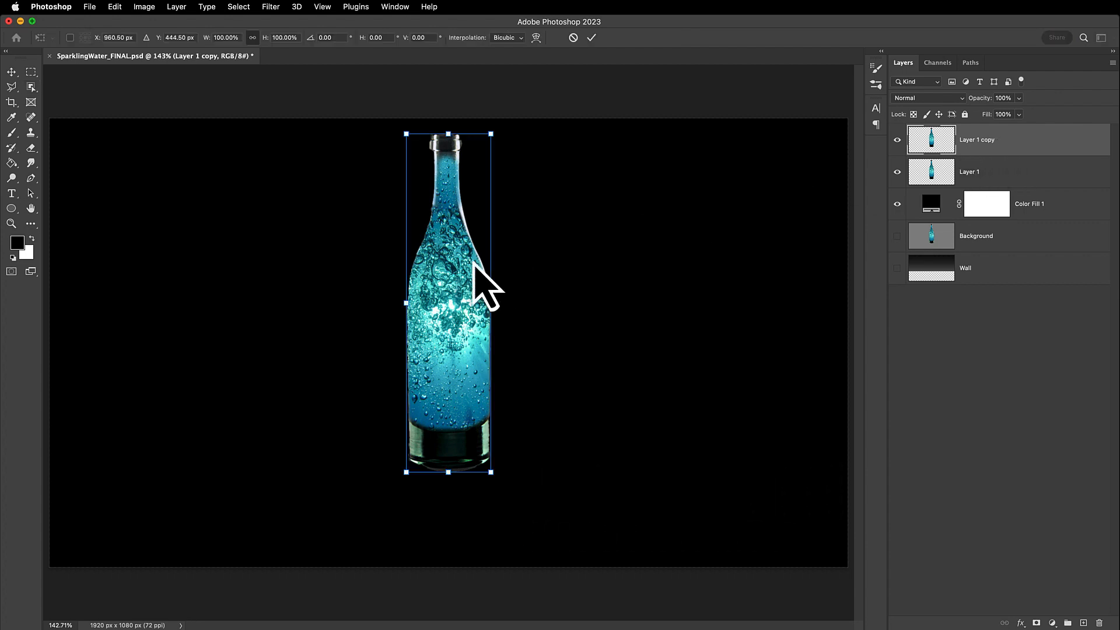
right_click(458, 264)
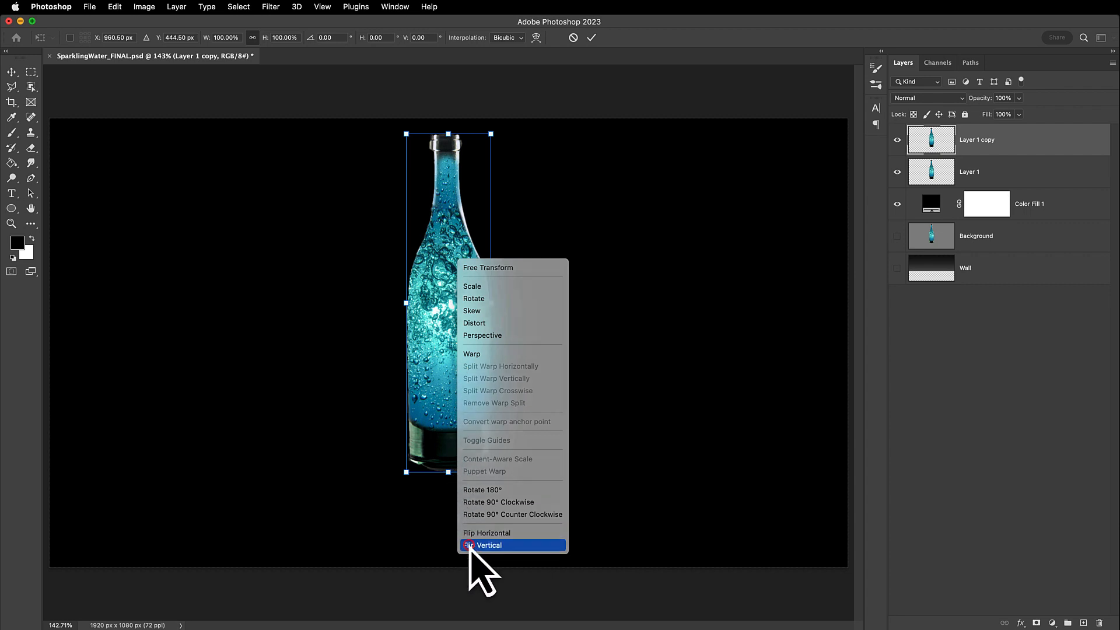
click(471, 546)
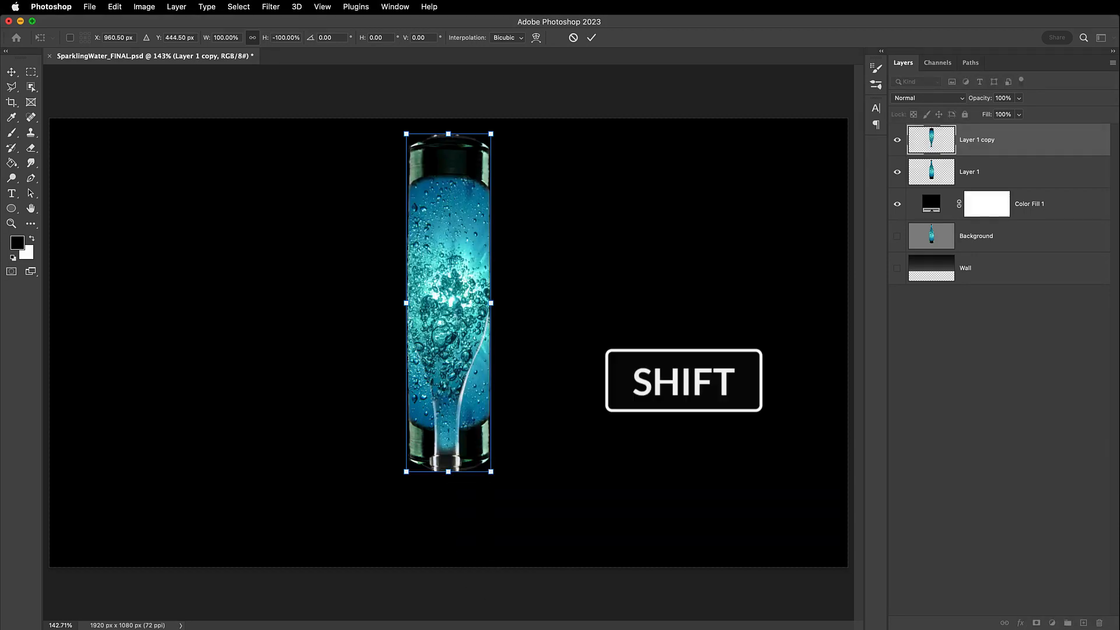
- Move the flipped bottle straight down to Y 1224.50 px so its base meets the original bottle's base
key(shift+Down)
key(shift+Down)
key(shift+Down)
key(shift+Down)
key(shift+Down)
key(shift+Down)
key(shift+Down)
key(shift+Down)
key(shift+Down)
key(shift+Down)
key(shift+Down)
key(shift+Down)
key(shift+Down)
key(shift+Down)
key(shift+Down)
key(shift+Down)
key(shift+Down)
key(shift+Down)
key(shift+Down)
key(shift+Down)
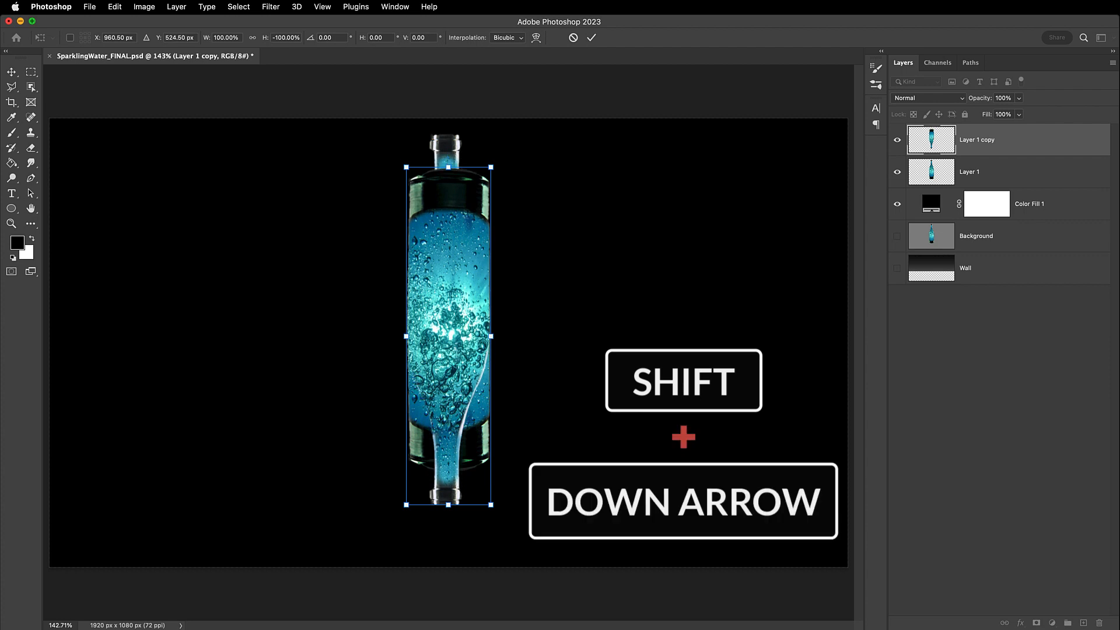
key(shift+Down)
key(shift+Down)
key(shift+Down)
key(shift+Down)
key(shift+Down)
key(shift+Down)
key(shift+Down)
key(shift+Down)
key(shift+Down)
key(shift+Down)
key(shift+Down)
key(shift+Down)
key(shift+Down)
key(shift+Down)
key(shift+Down)
key(shift+Down)
key(shift+Down)
key(shift+Down)
key(shift+Down)
key(shift+Down)
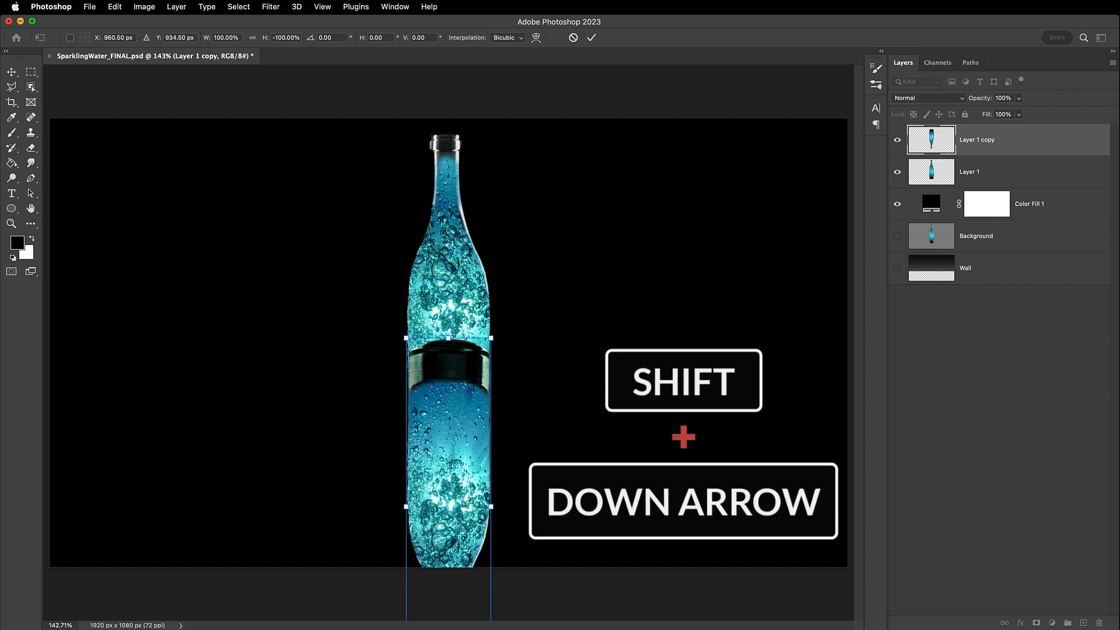
key(shift+Down)
key(shift+Down)
key(shift+Down)
key(shift+Down)
key(shift+Down)
key(shift+Down)
key(shift+Down)
key(shift+Down)
key(shift+Down)
key(shift+Down)
key(shift+Down)
key(shift+Down)
key(shift+Down)
key(shift+Down)
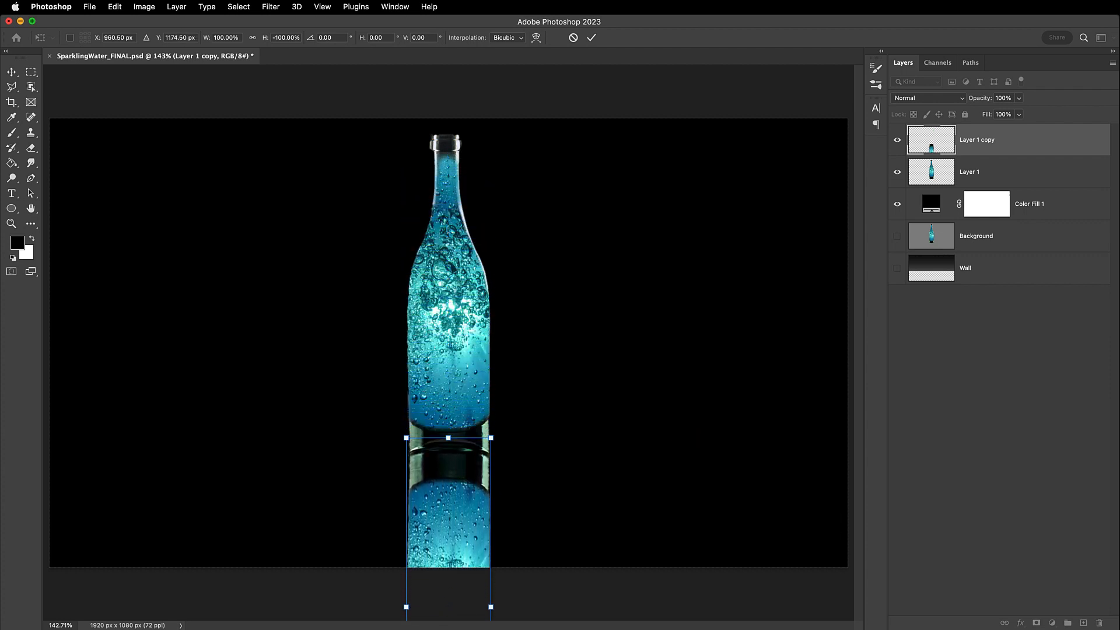
key(shift+Up)
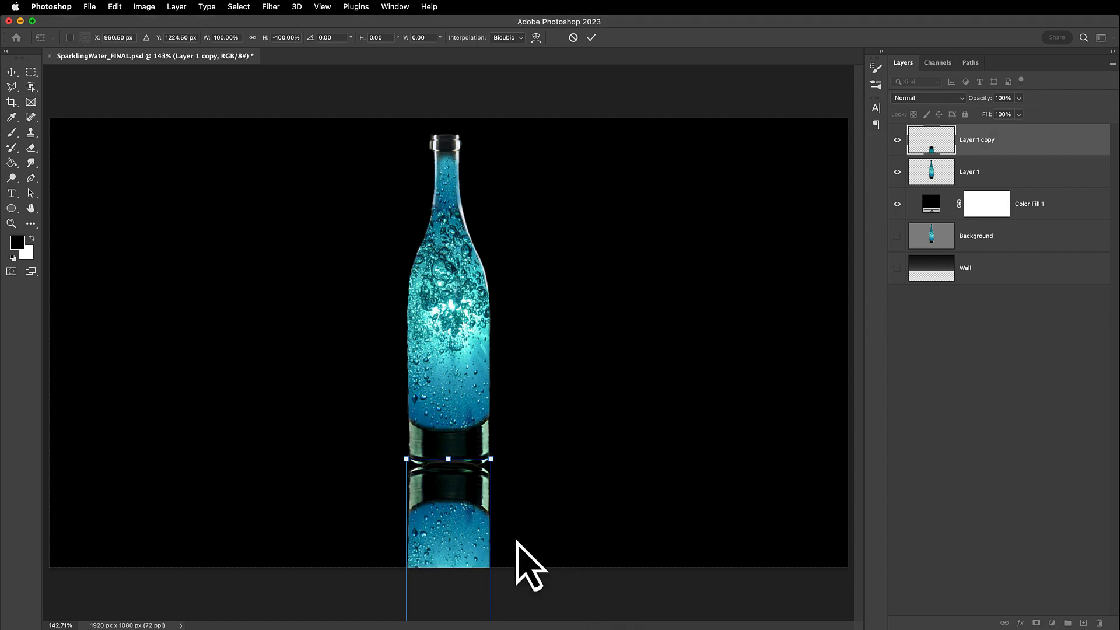
- Warp the flipped bottle by raising both upper corners so its base curve follows the original bottle's base
right_click(441, 510)
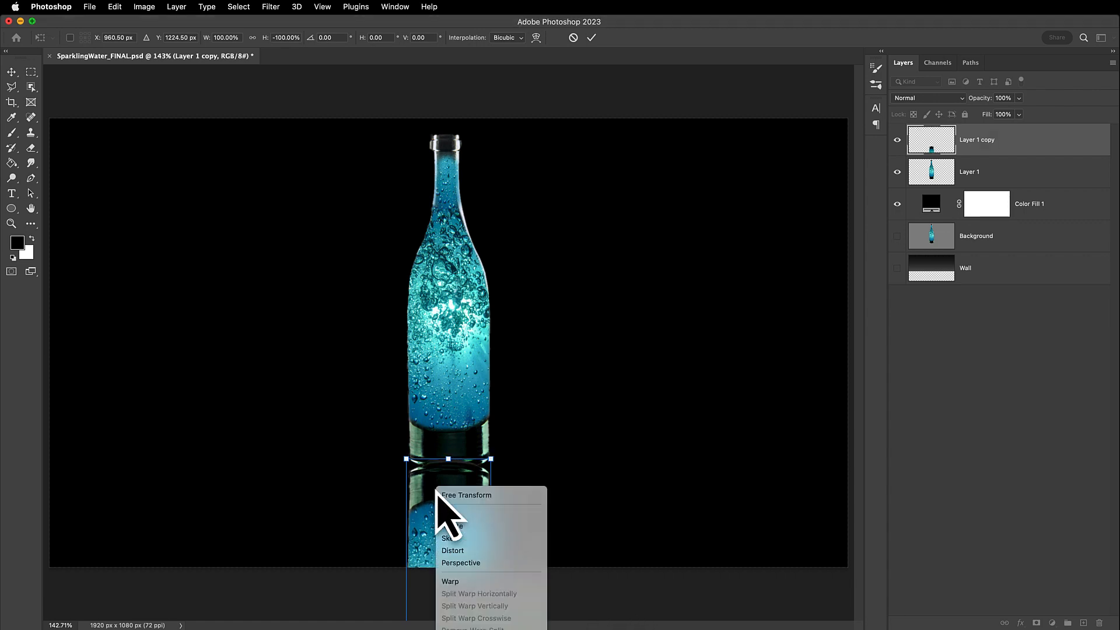
click(452, 581)
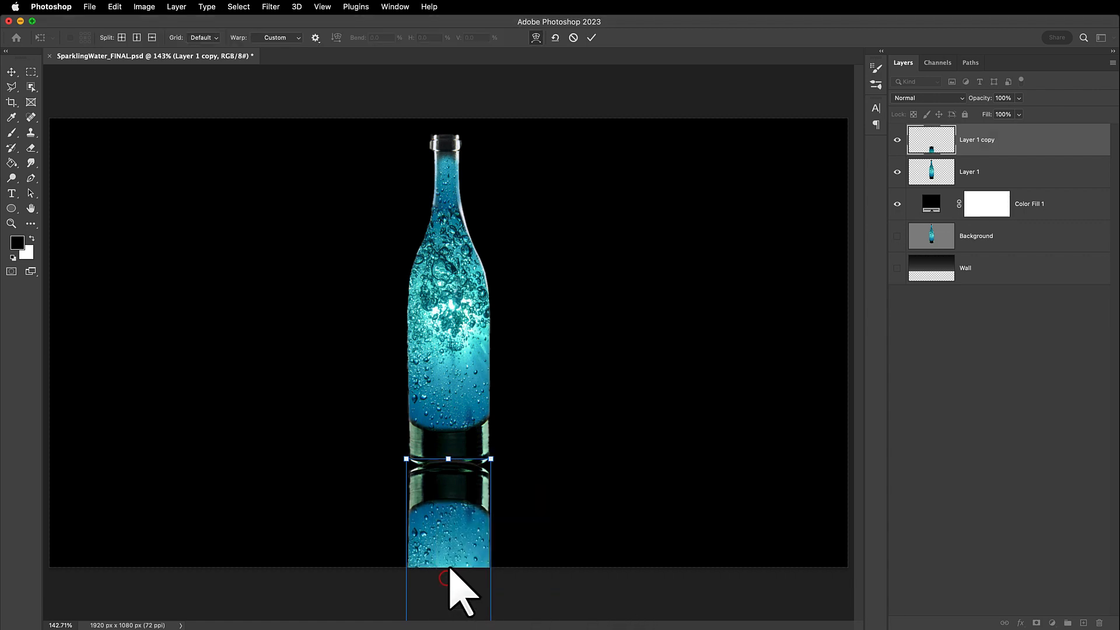
drag(491, 459, 492, 442)
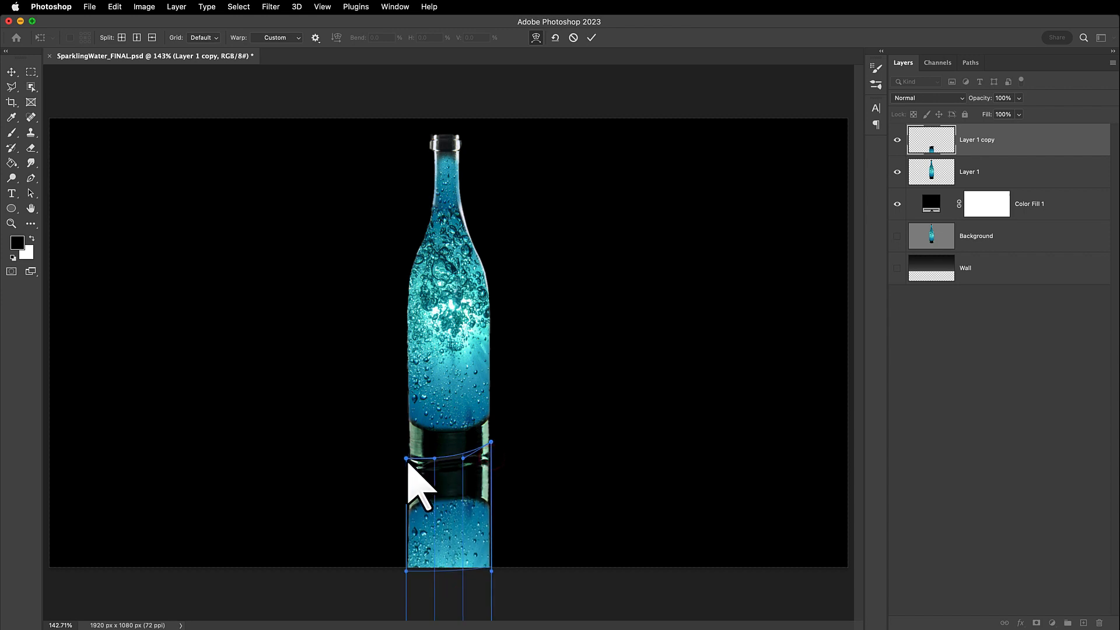
drag(409, 458, 407, 444)
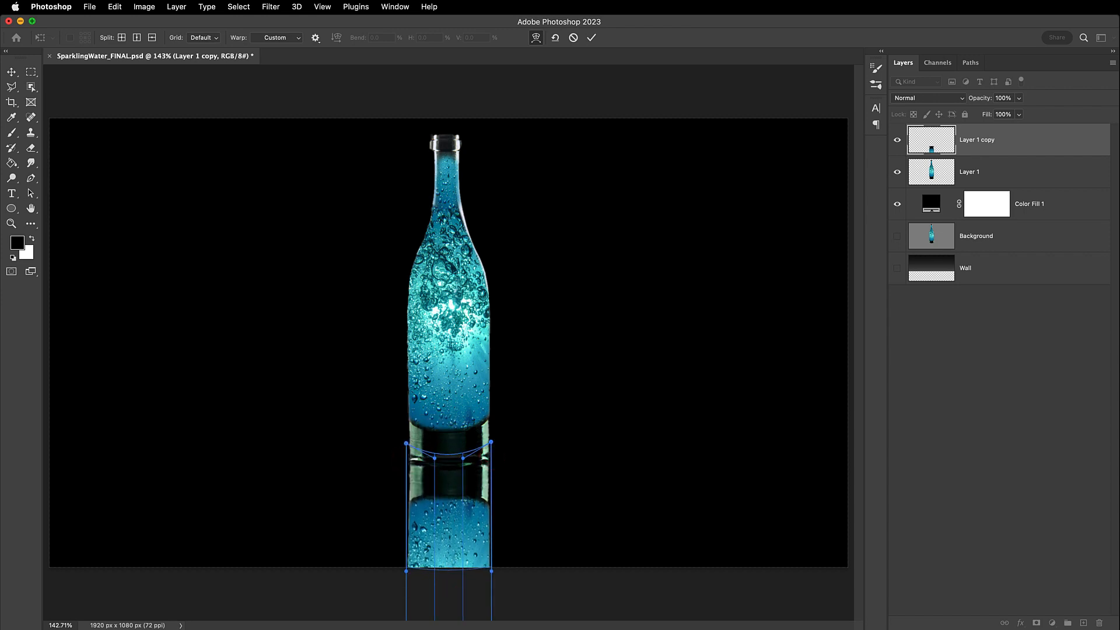
key(Return)
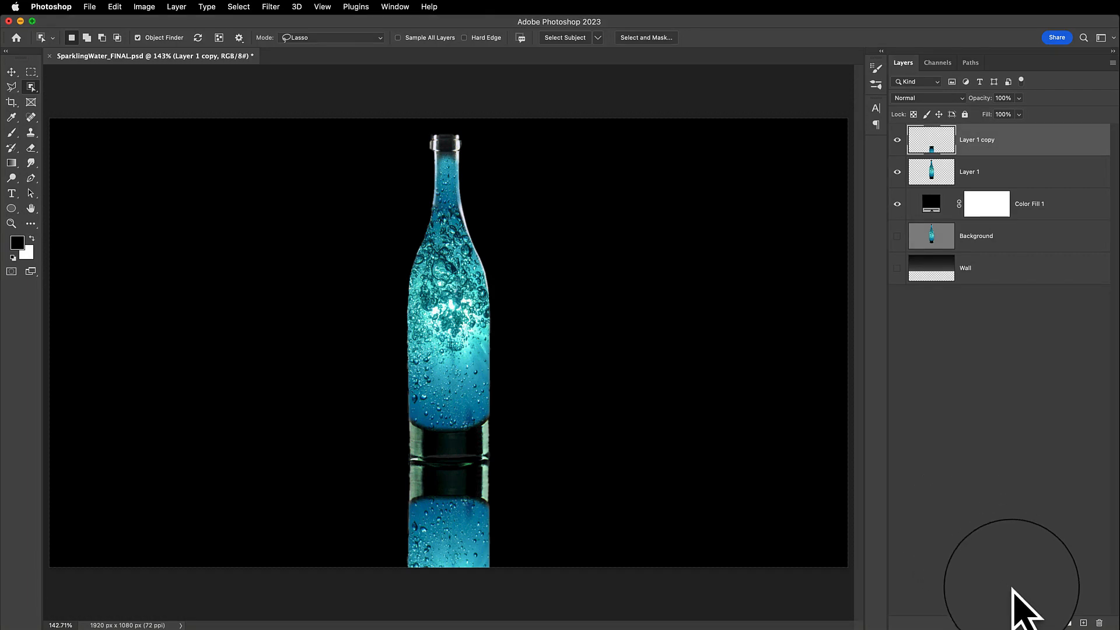
- Add a layer mask to the flipped bottle layer and fade the reflection with two black-to-transparent linear gradients running upward from the canvas's lower edge
click(1035, 623)
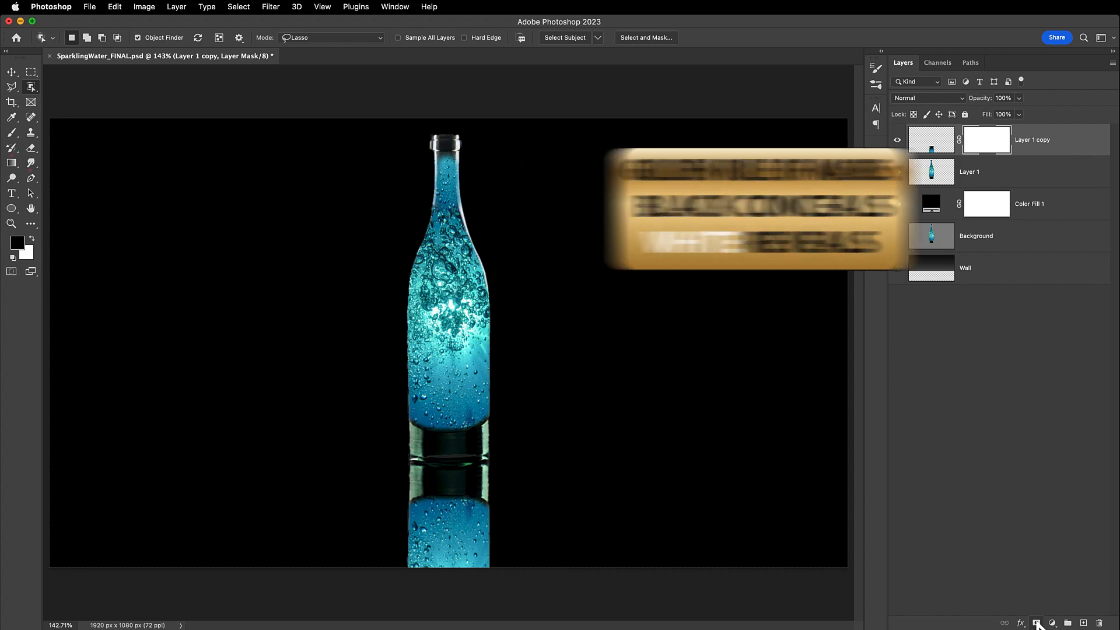
key(g)
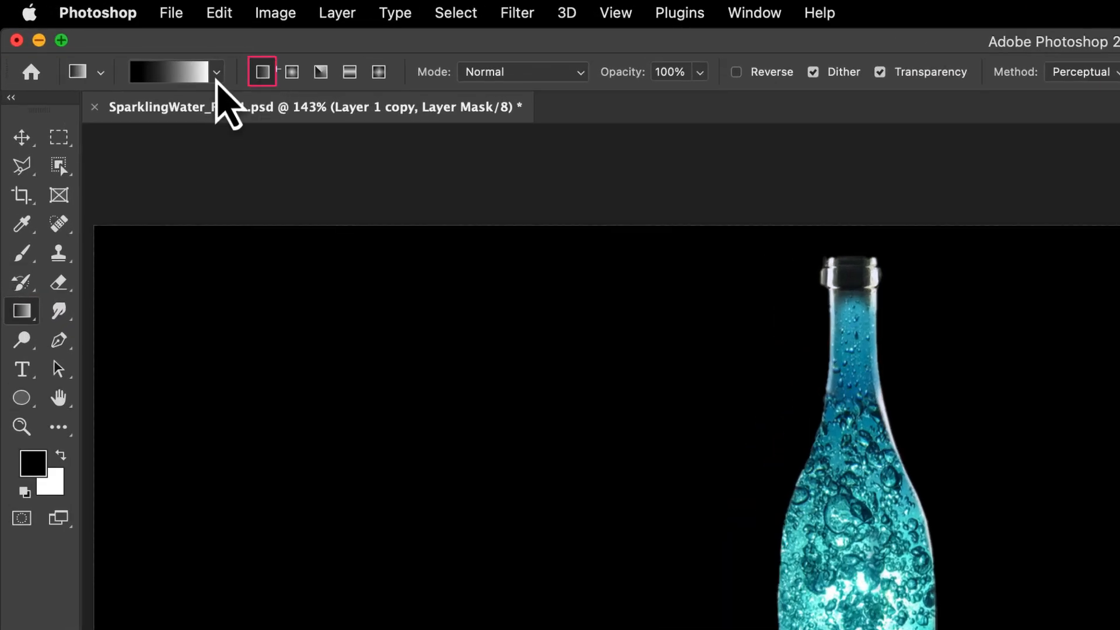
click(113, 39)
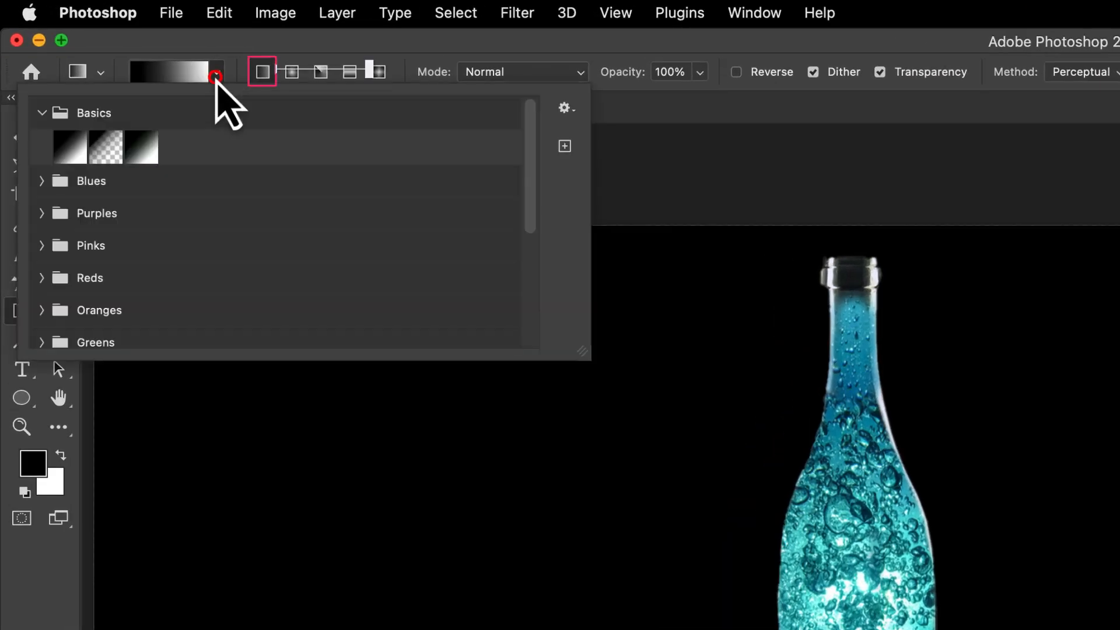
click(106, 143)
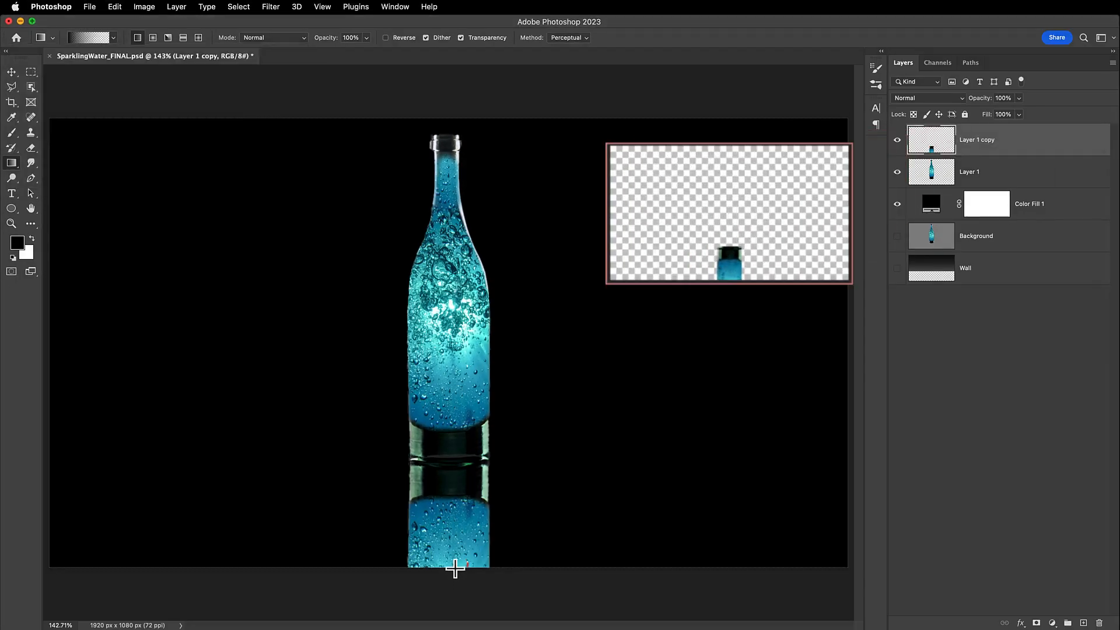
drag(443, 567, 453, 447)
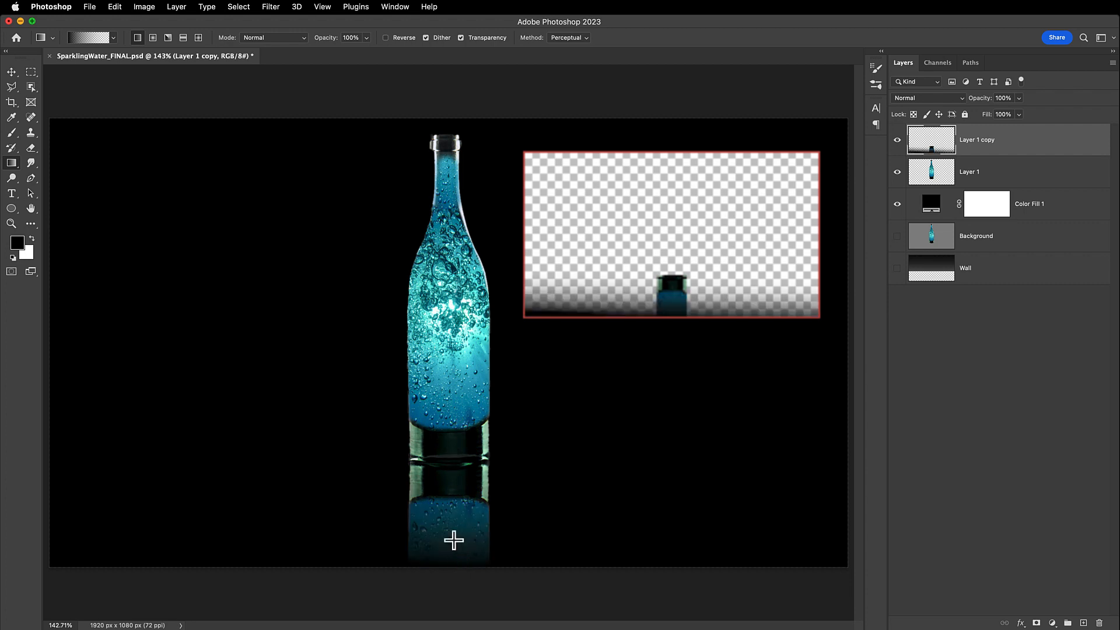
drag(448, 552, 447, 429)
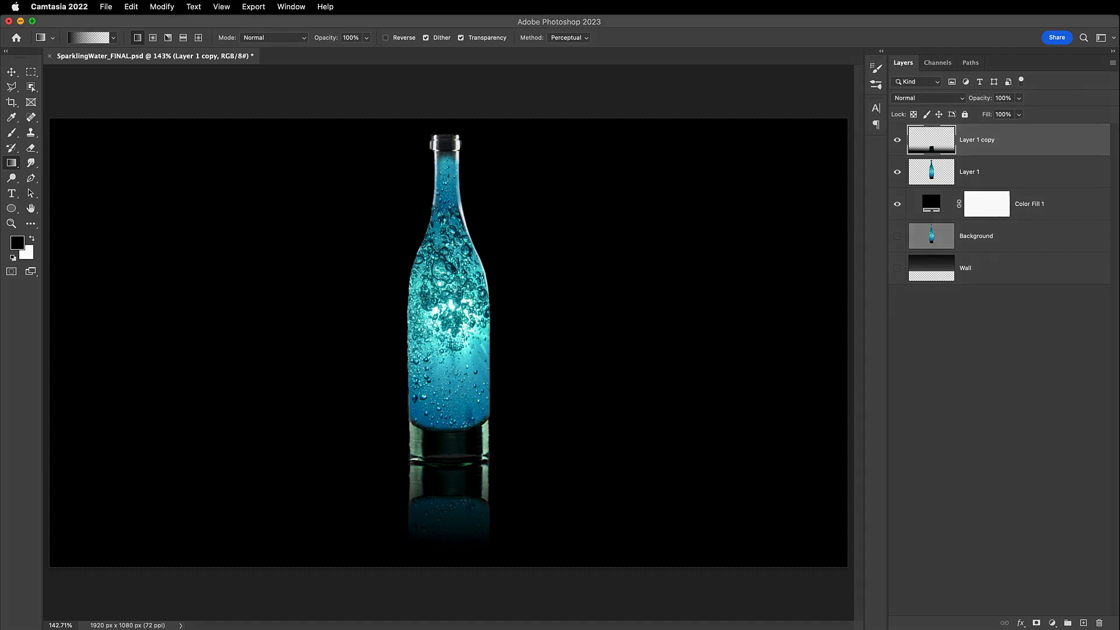
- Lower the opacity of the flipped reflection layer to 68%
click(1021, 100)
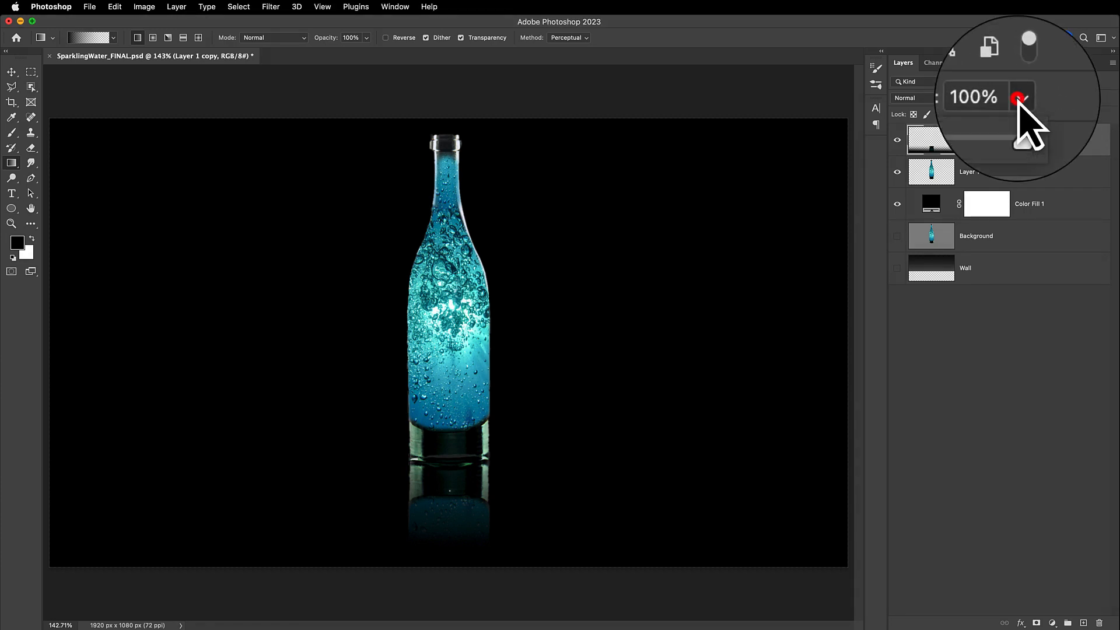
drag(1020, 113, 1001, 113)
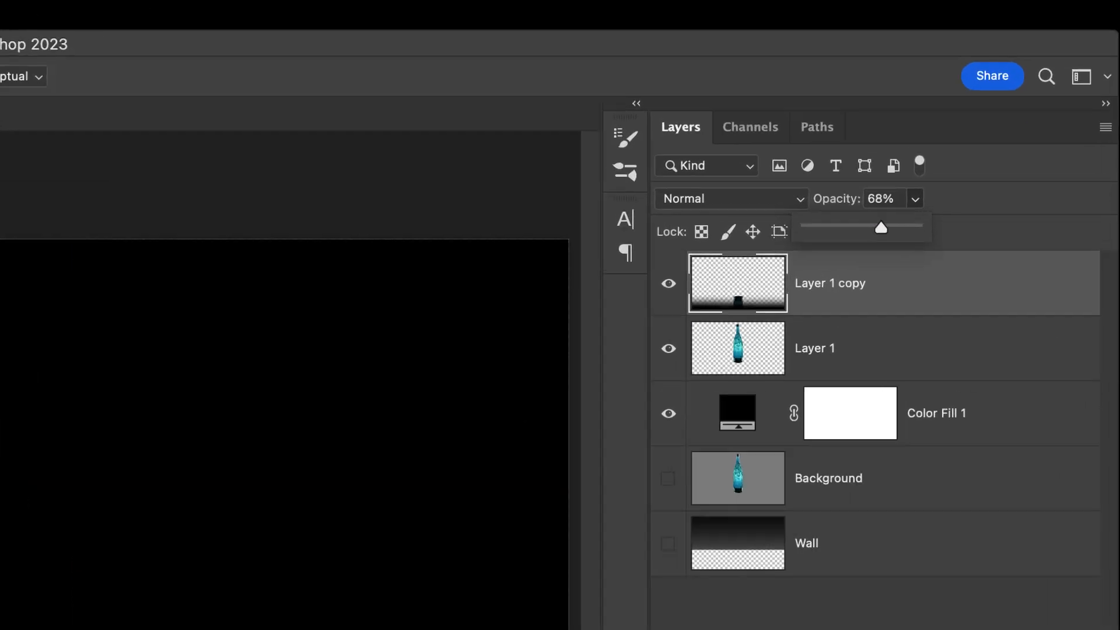
- Move the Wall layer directly above the black Color Fill 1 layer and make it visible
click(813, 563)
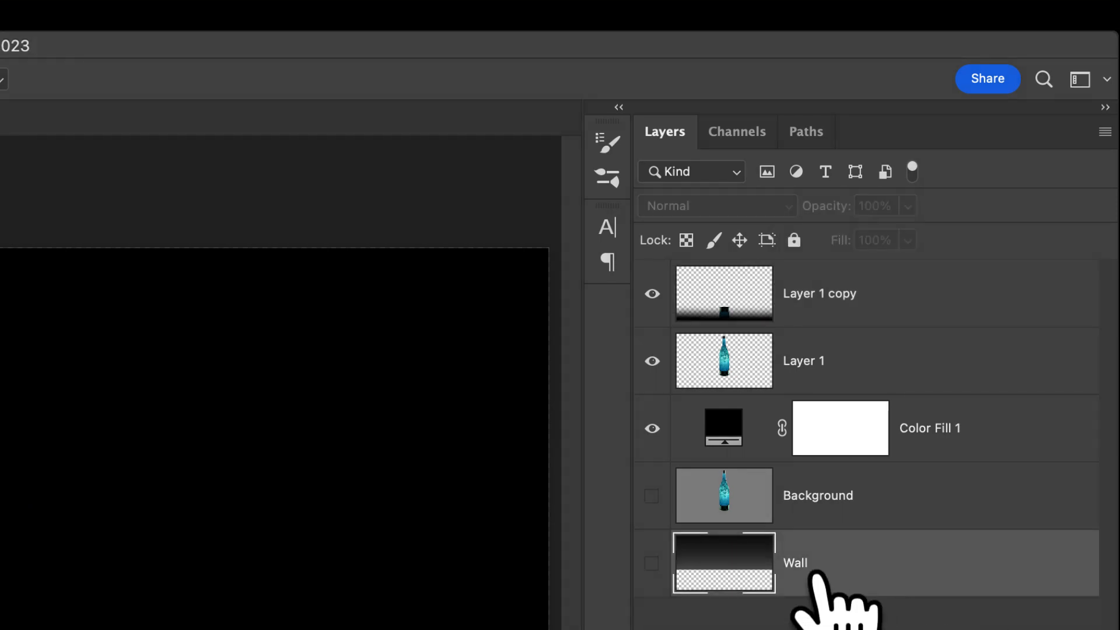
drag(814, 560, 816, 420)
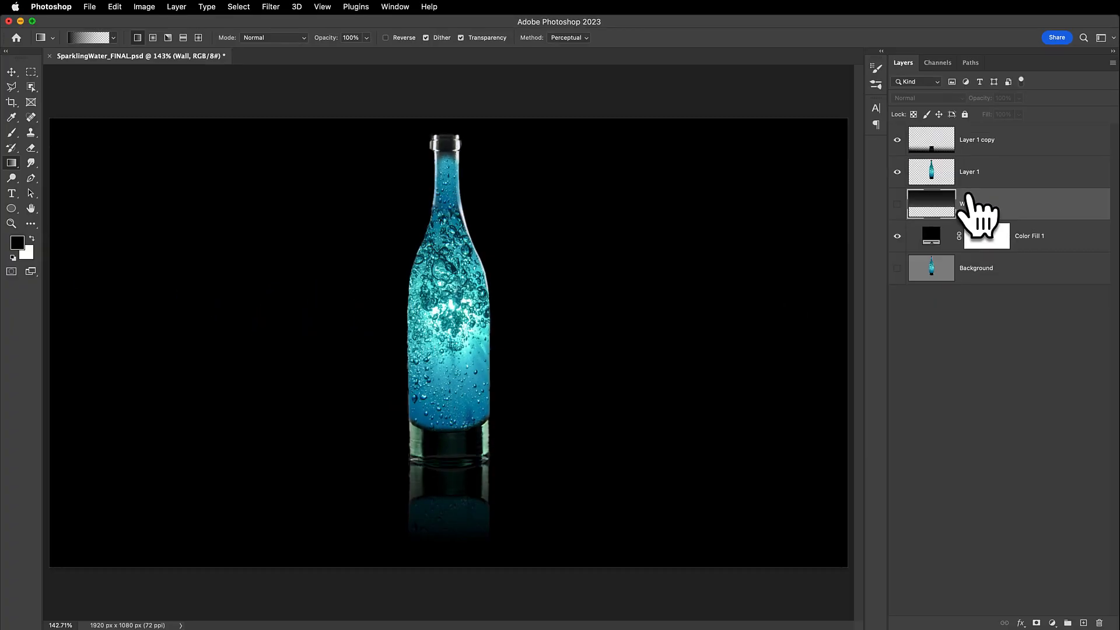
click(896, 203)
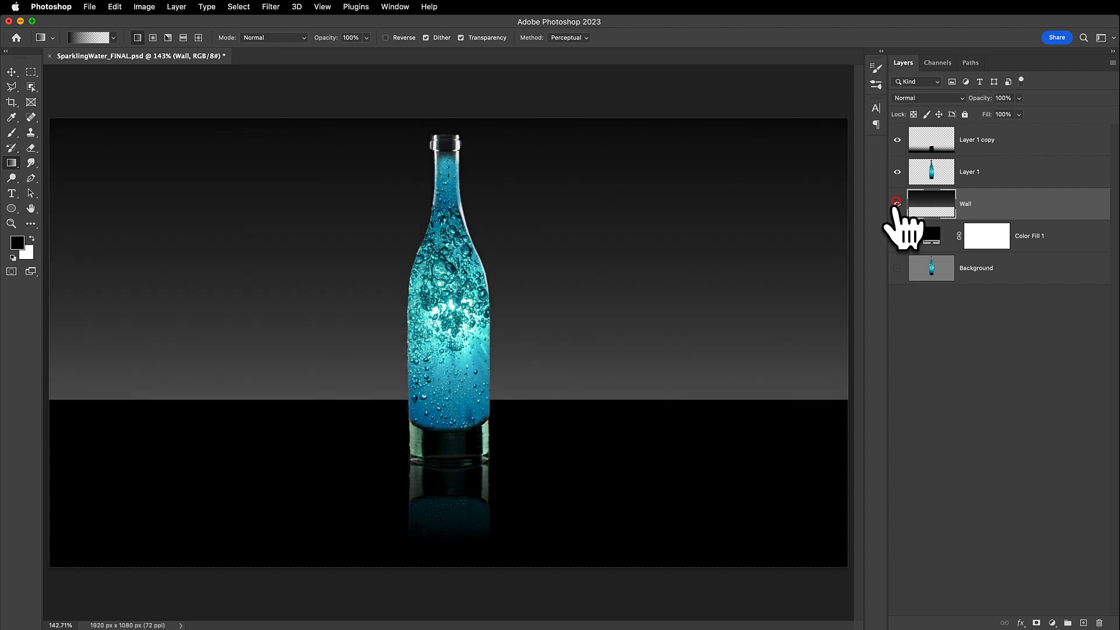